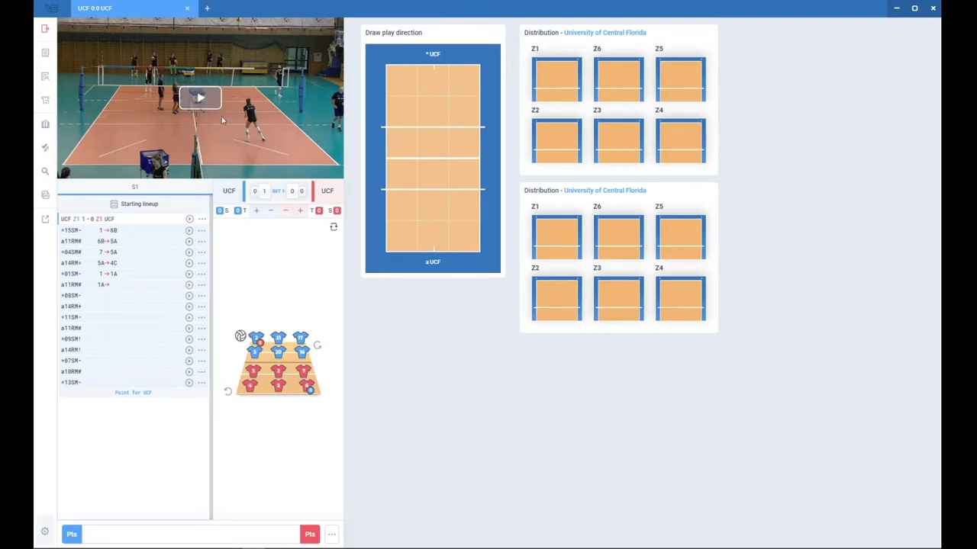
- Start playback of the UCF vs UCF match video beside the set 1 rally list
click(222, 120)
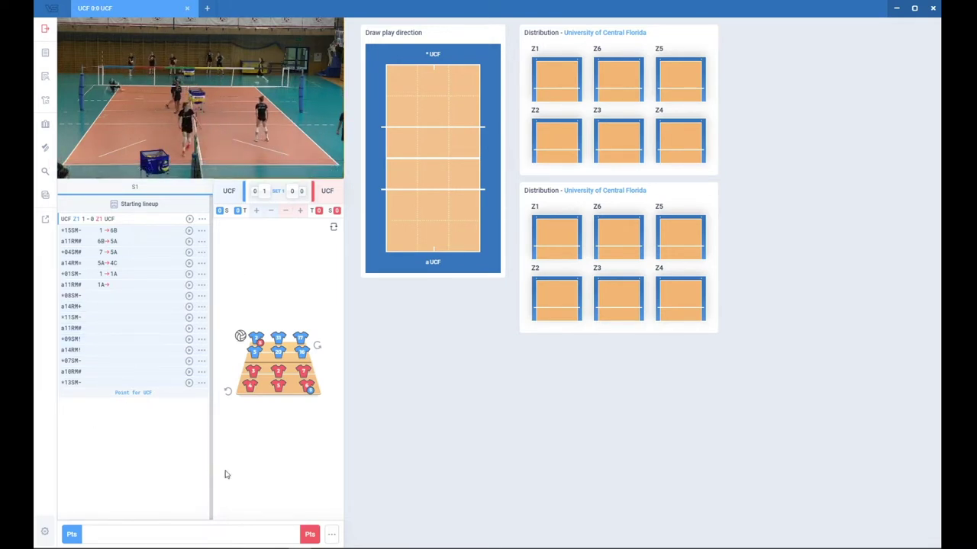
- End set 1 so the match reads 1:0, and bring up the home team's set 2 lineup
click(334, 533)
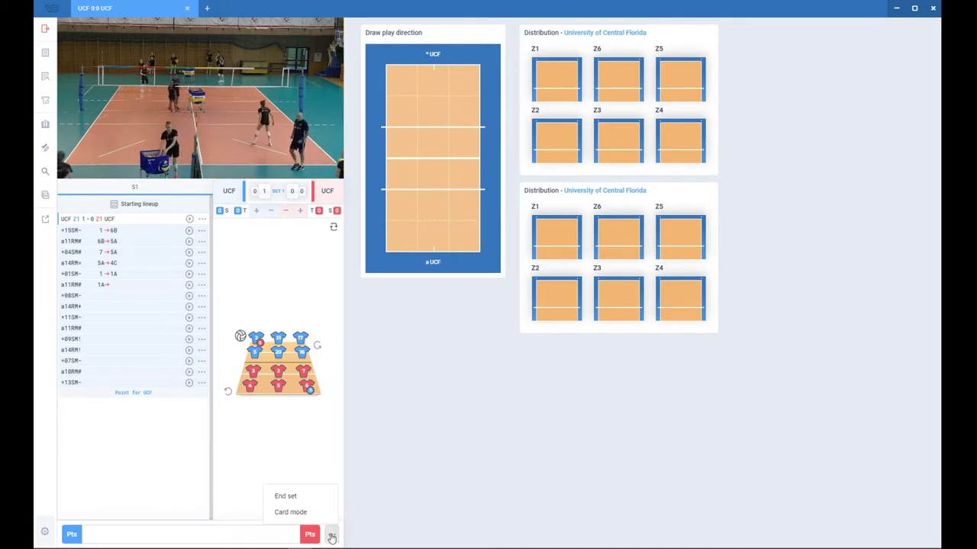
click(293, 500)
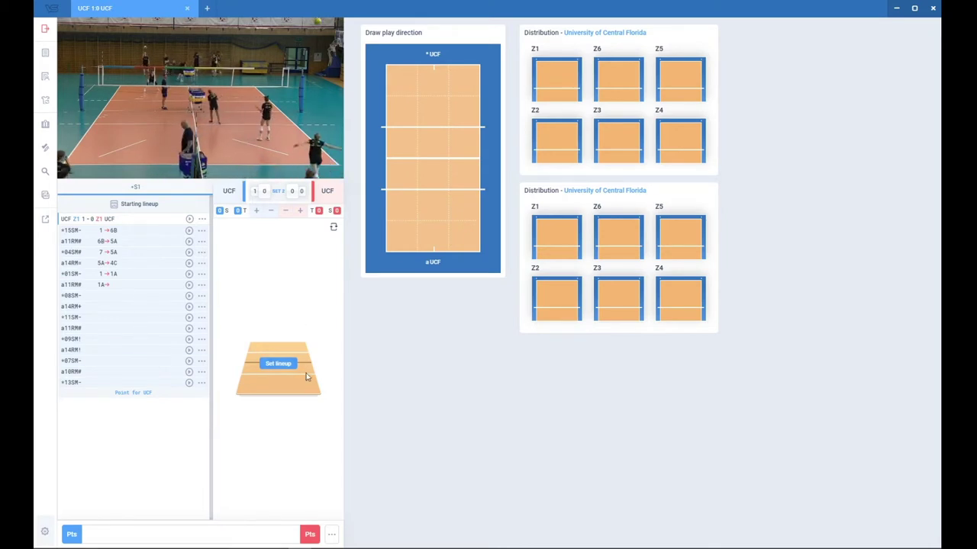
click(281, 364)
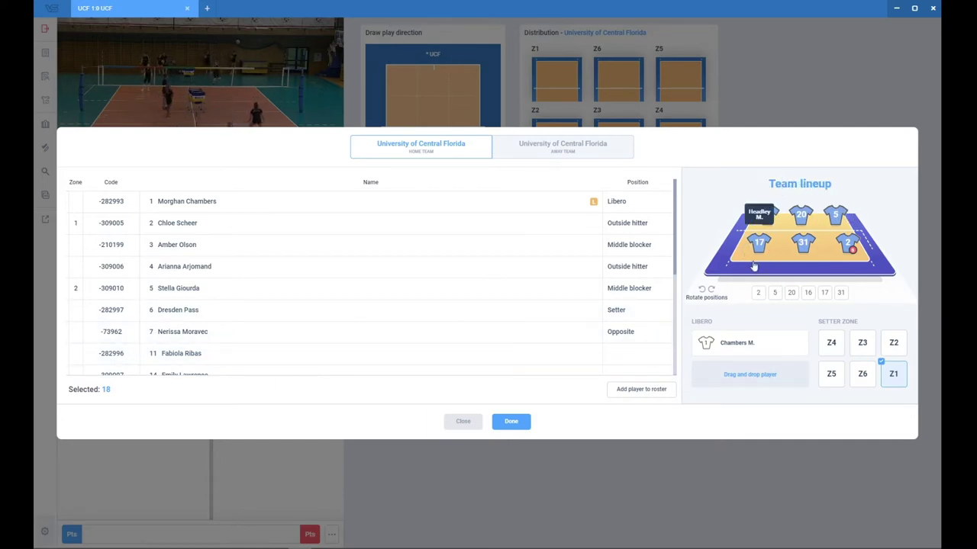
- Review the home roster and confirm the set 2 starting lineup with the setter in Z1
scroll(584, 260, down, 5)
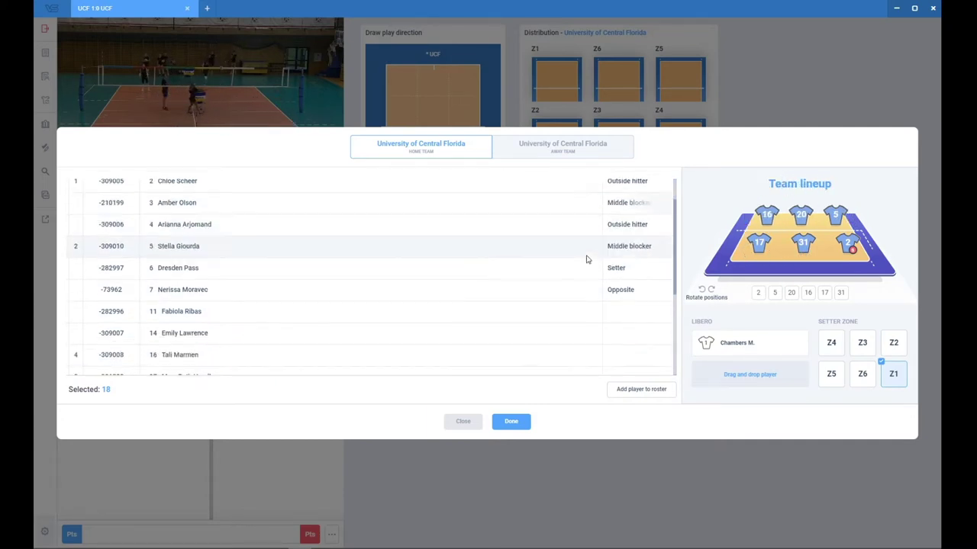
scroll(578, 263, up, 5)
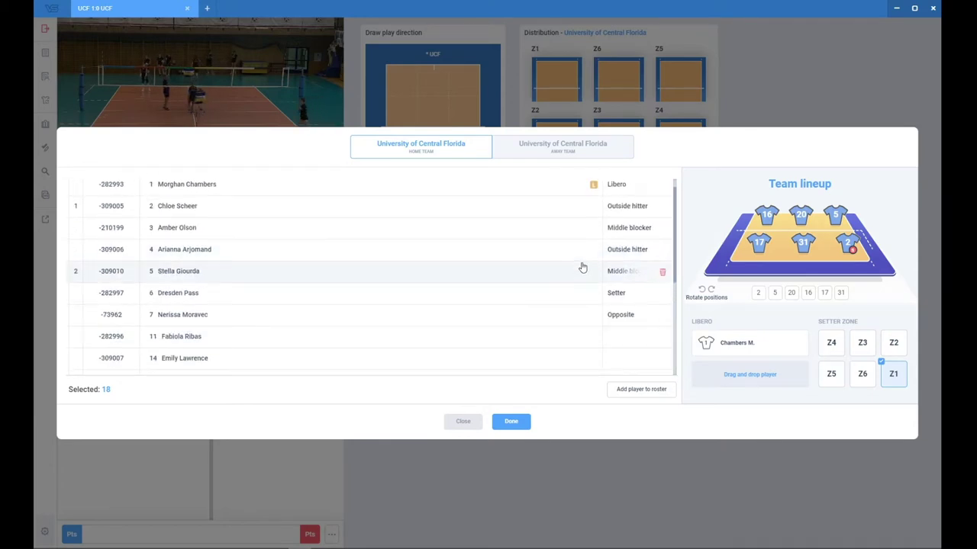
click(513, 424)
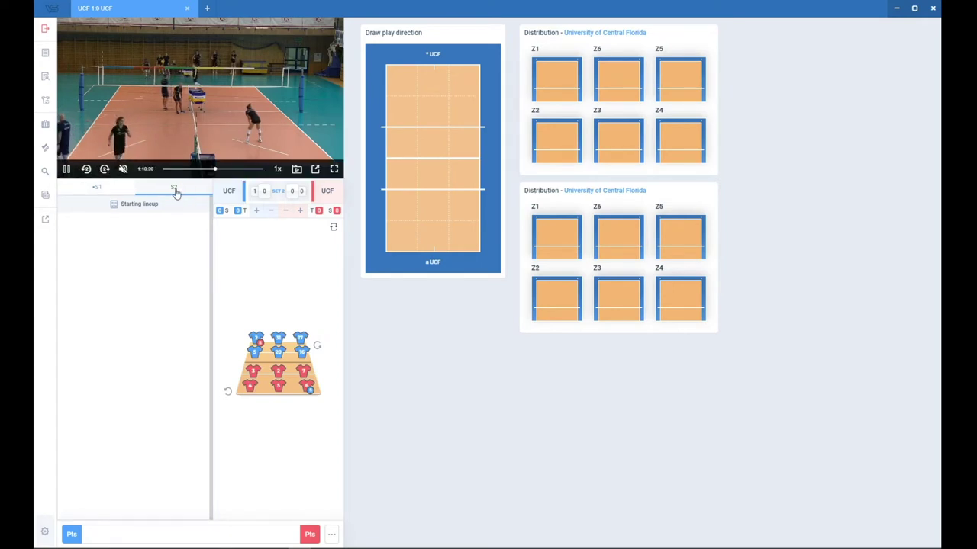
- Seek the match video ahead to about 1:34 and pause it where set 2 begins
click(227, 169)
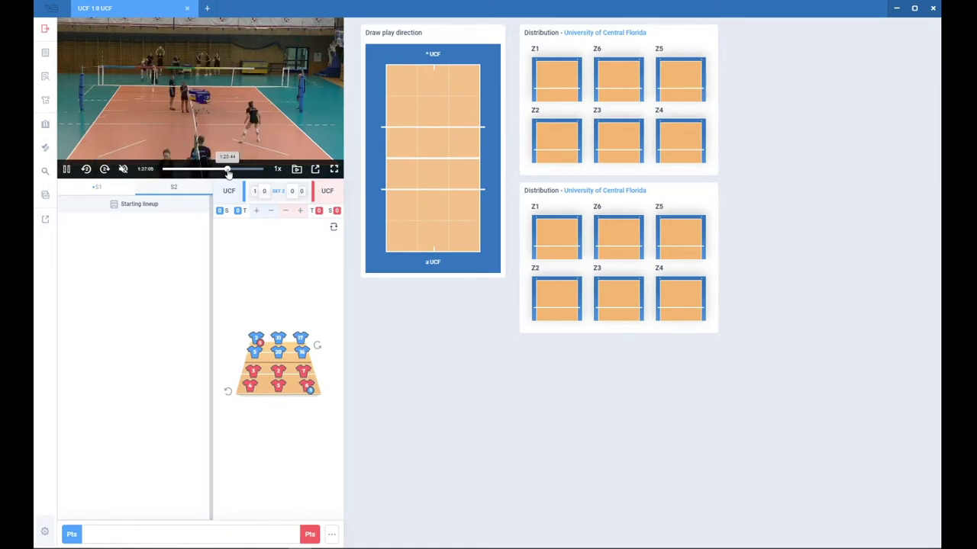
click(233, 170)
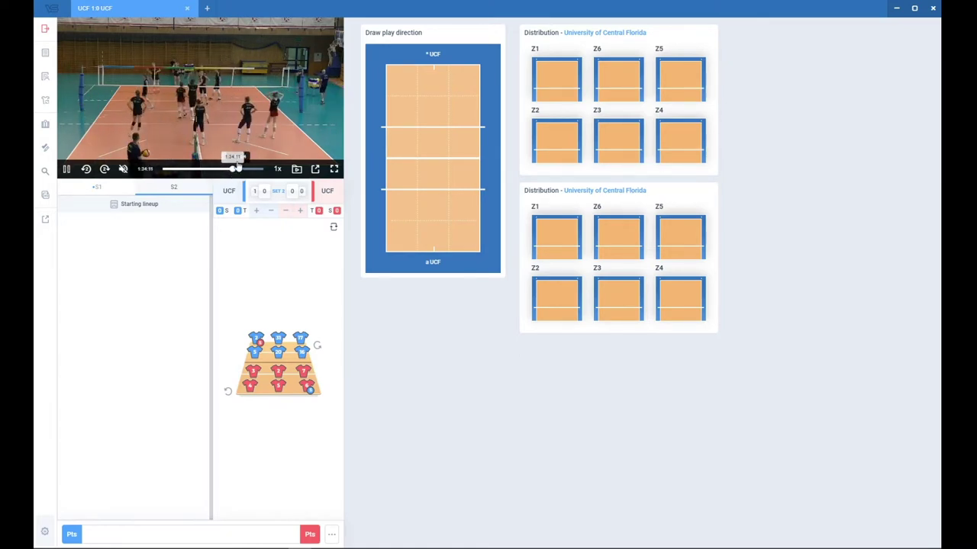
click(218, 110)
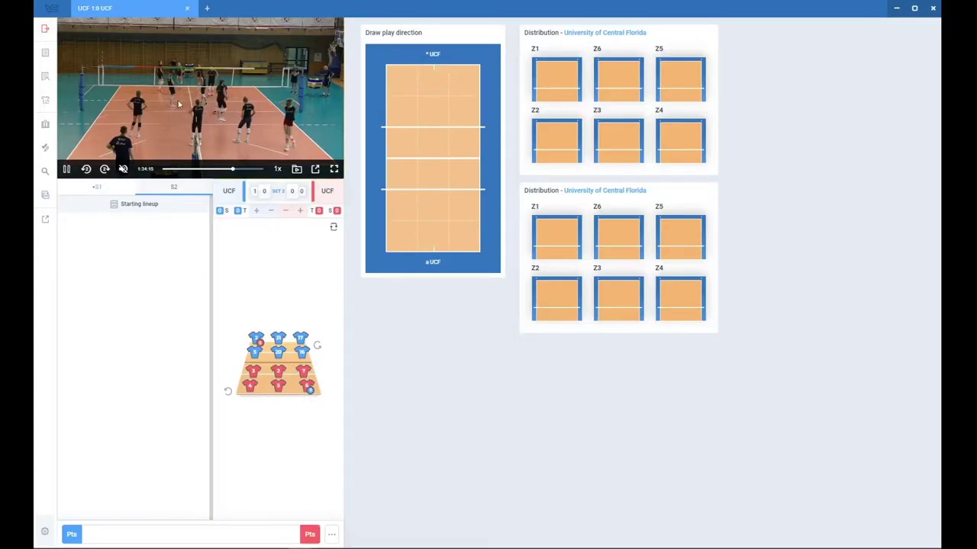
- Switch to the second screen layout with the enlarged video and focus the code entry field
mouse_move(50, 389)
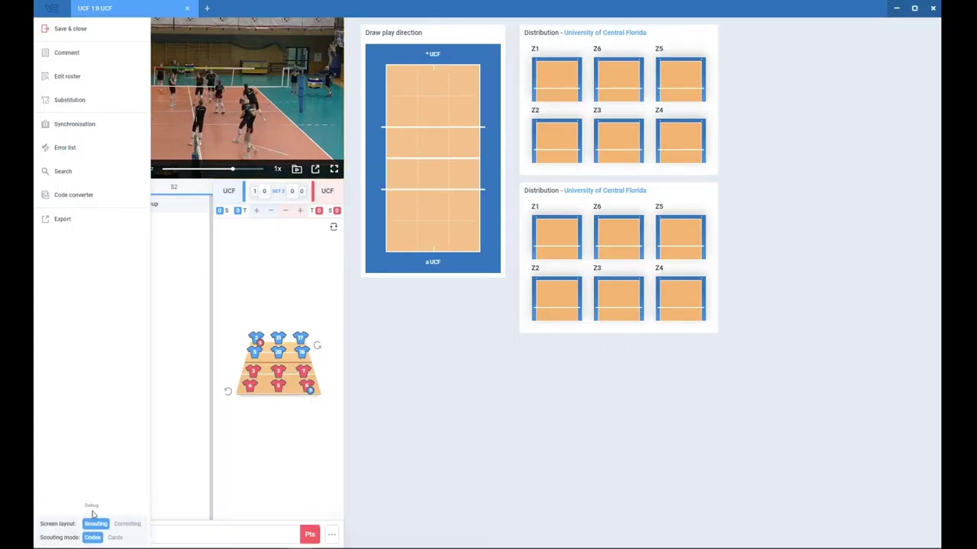
click(127, 525)
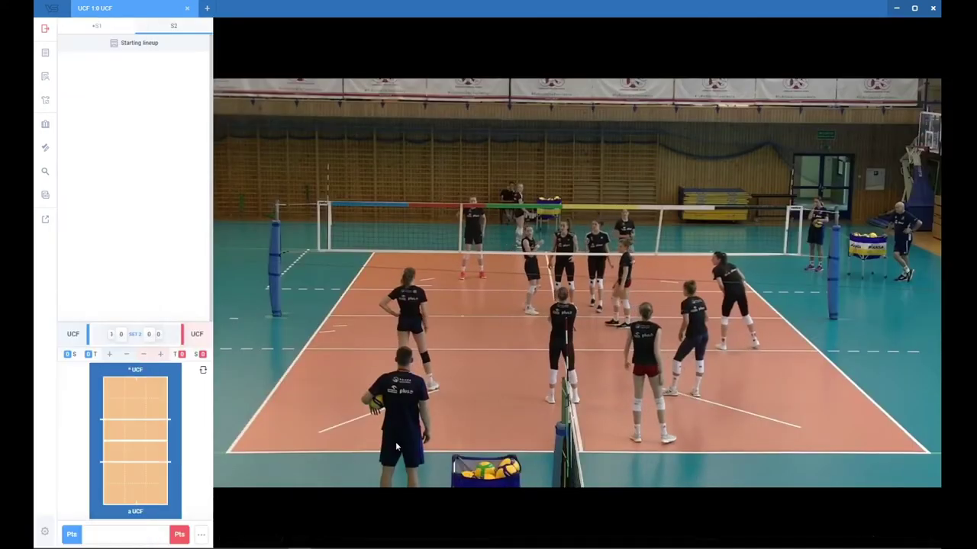
click(143, 534)
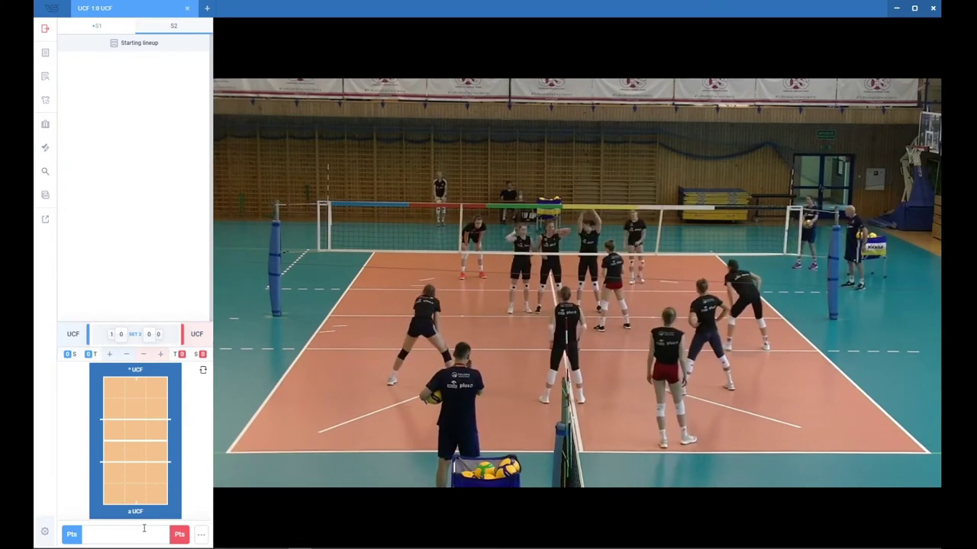
- Code the first rally as 6S.11! 15X5-6D 4X5# and award UCF the point for 1:0
text(6S)
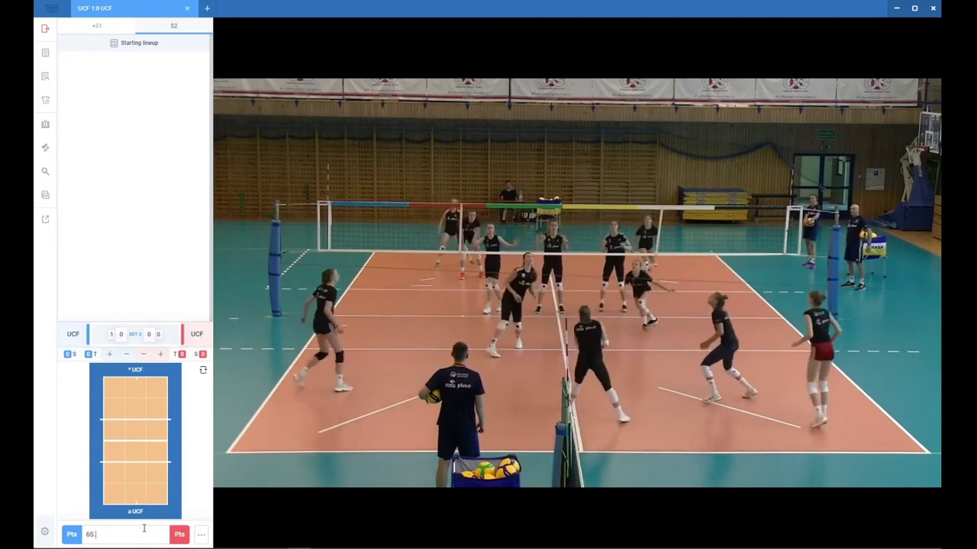
text(.11! 15X5)
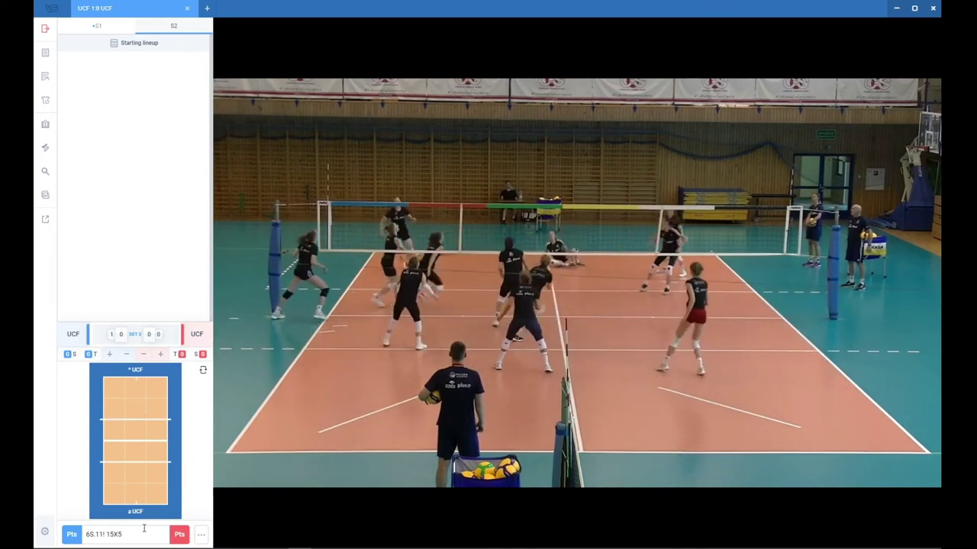
text(-6D)
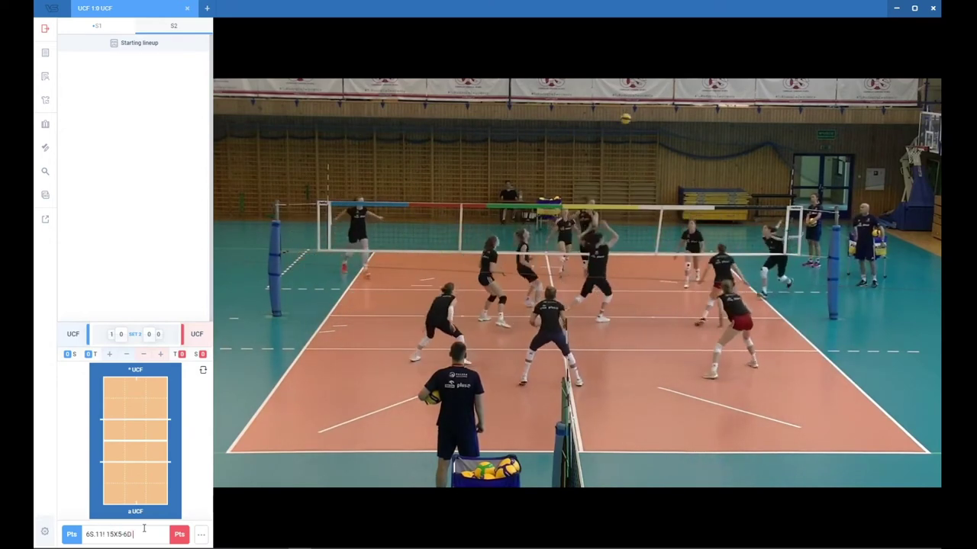
text( 4X5)
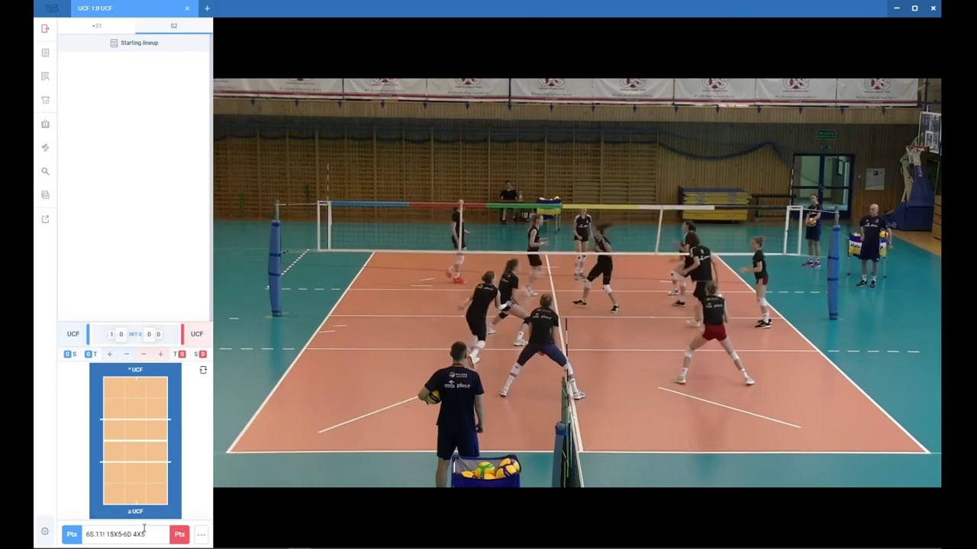
text(#)
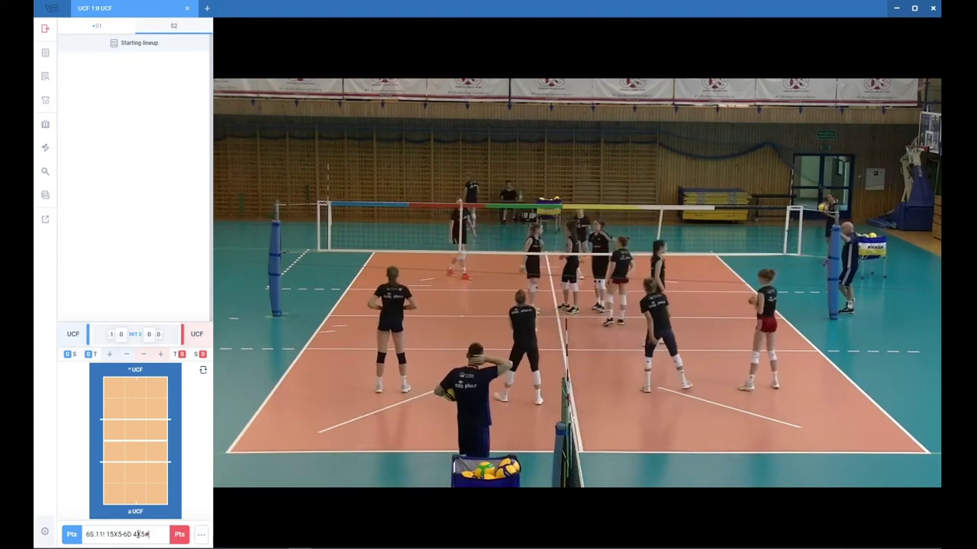
key(Return)
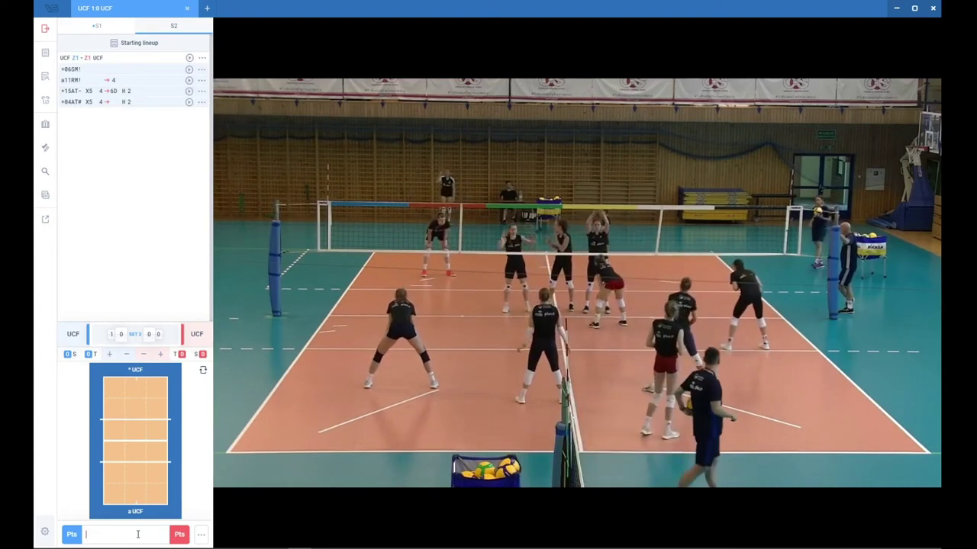
key(Page_Up)
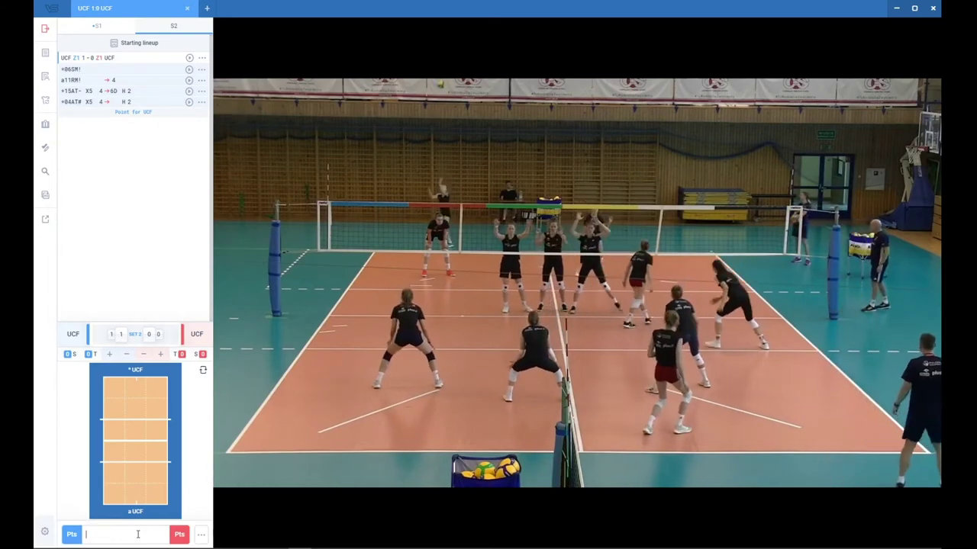
- Log the second rally's serve as 6S1 and pause the match video
text(6S1=)
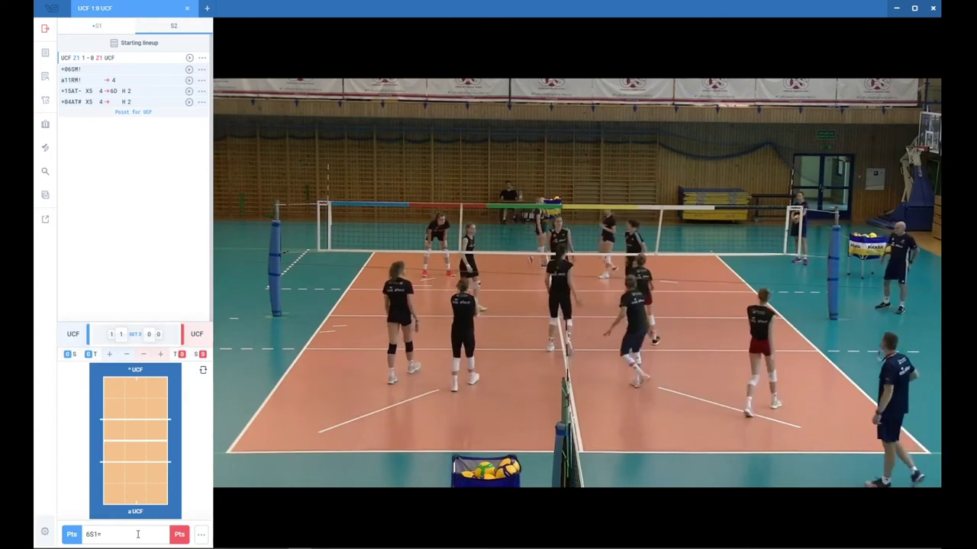
key(Return)
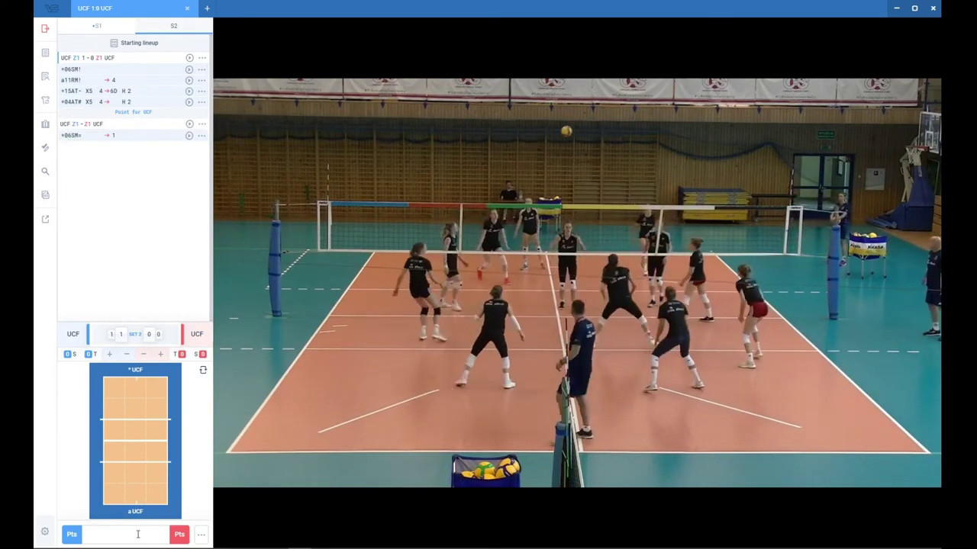
key(space)
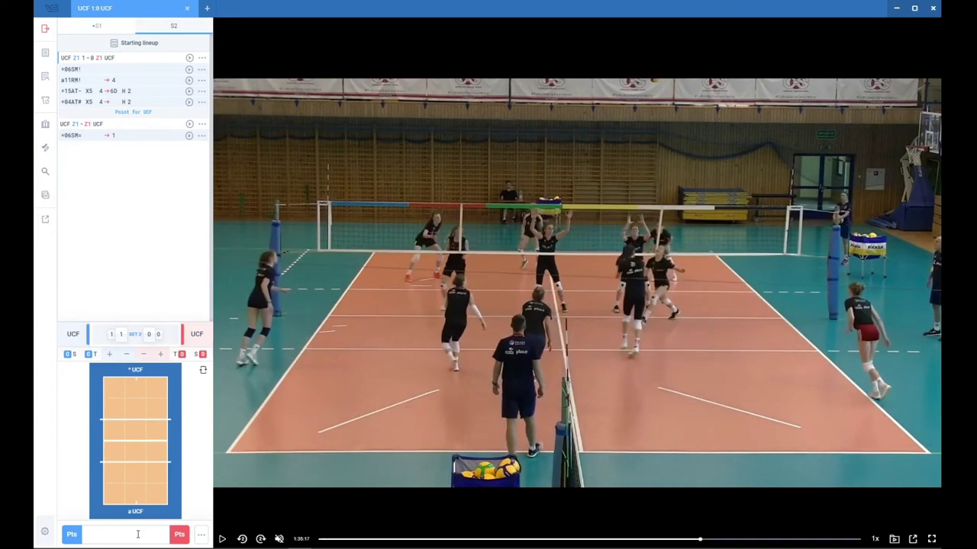
key(space)
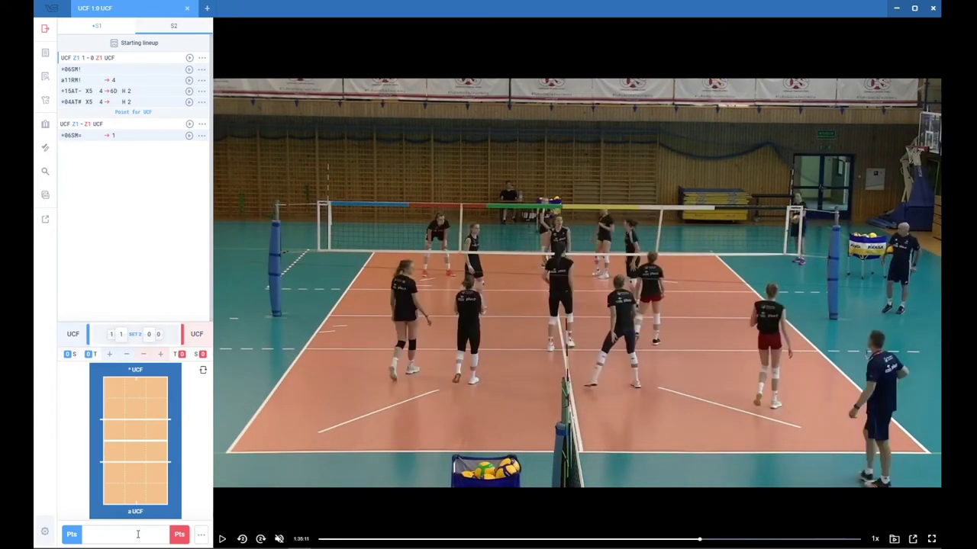
key(space)
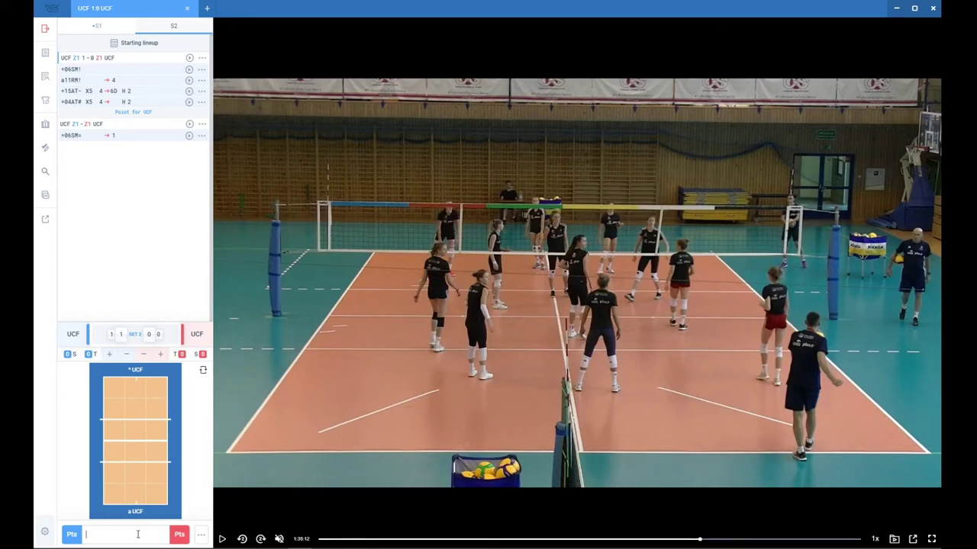
- Cue the video to the rally's next actions and add the codes 13F#Q 15X5- 8X8
key(space)
key(space)
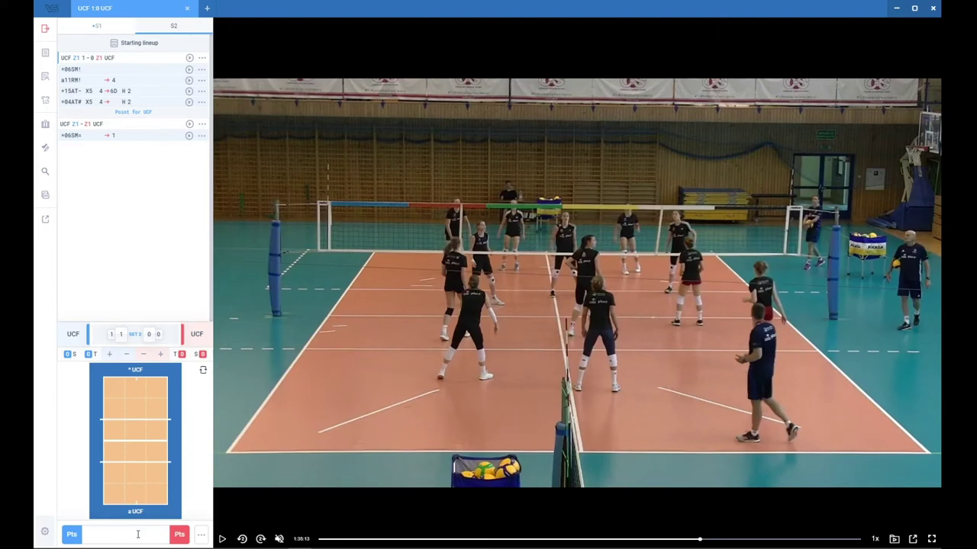
key(space)
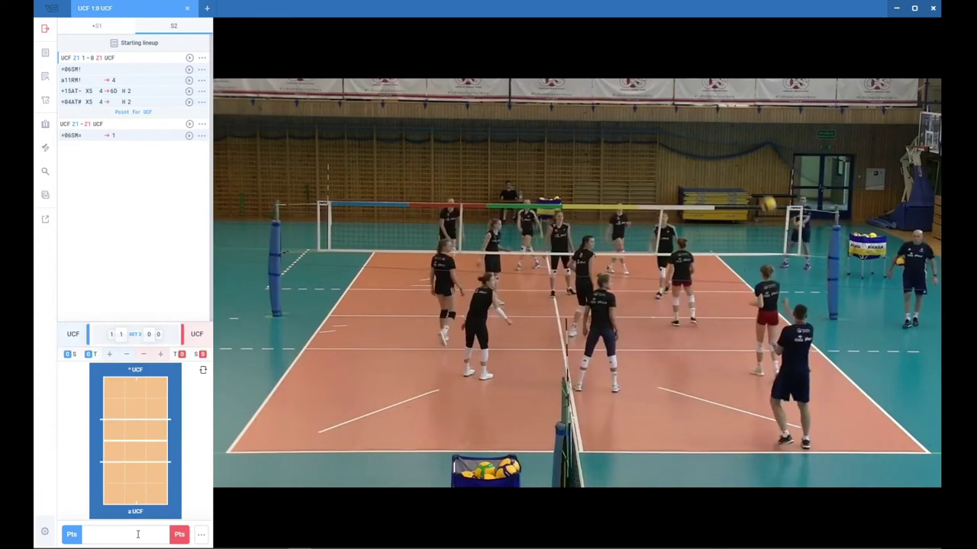
key(space)
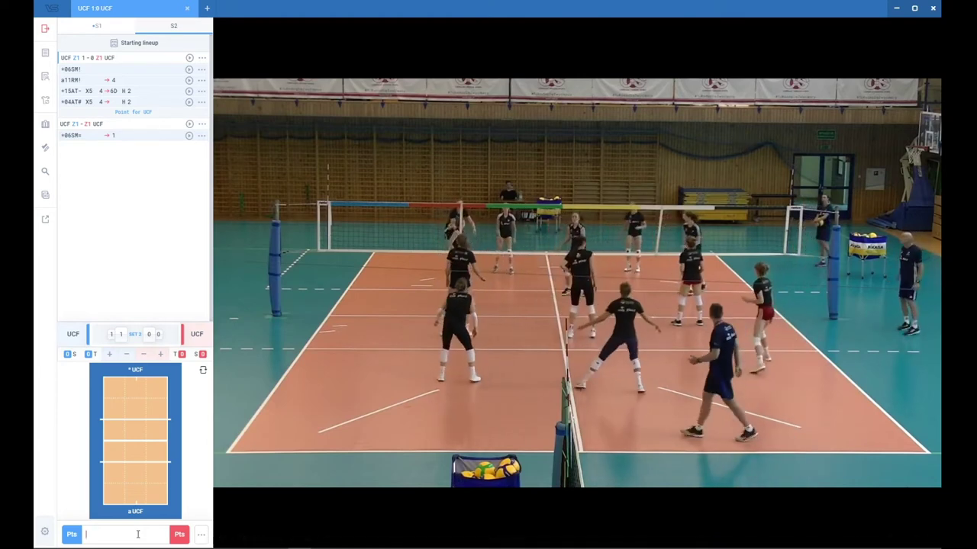
text(13)
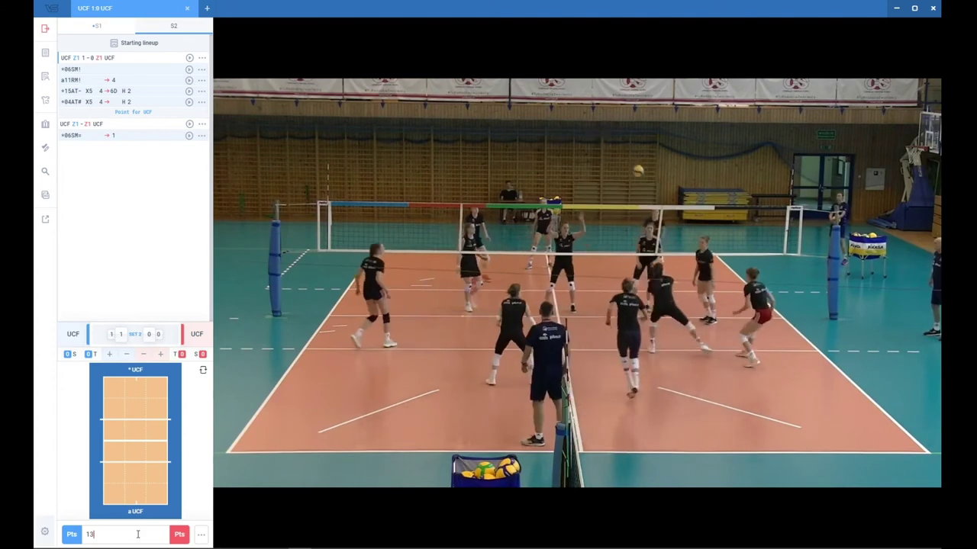
text(F#Q 15)
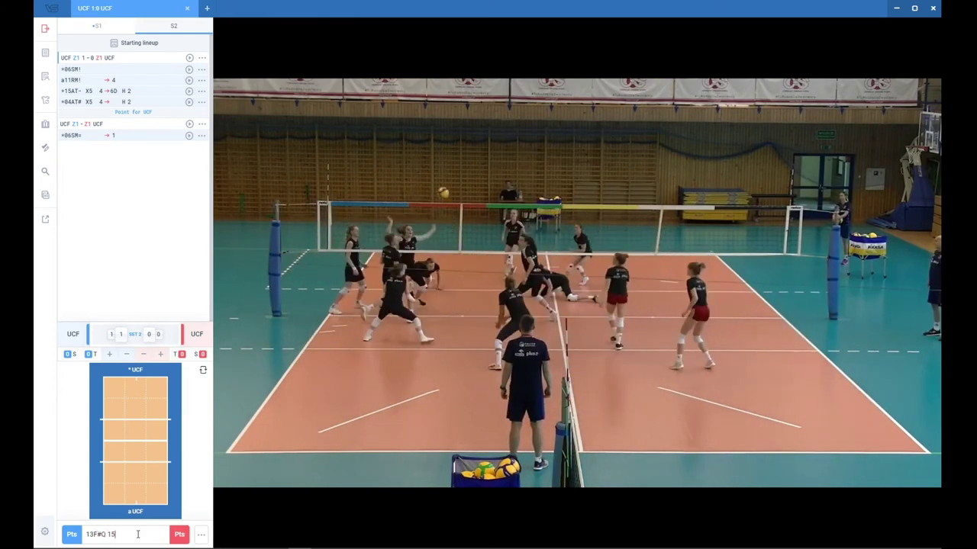
text(X5)
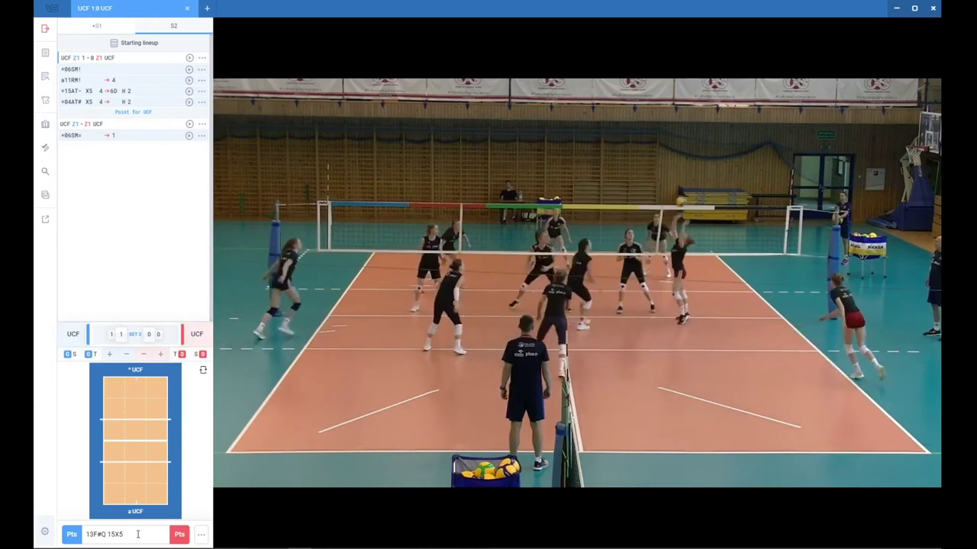
text(- 8X8)
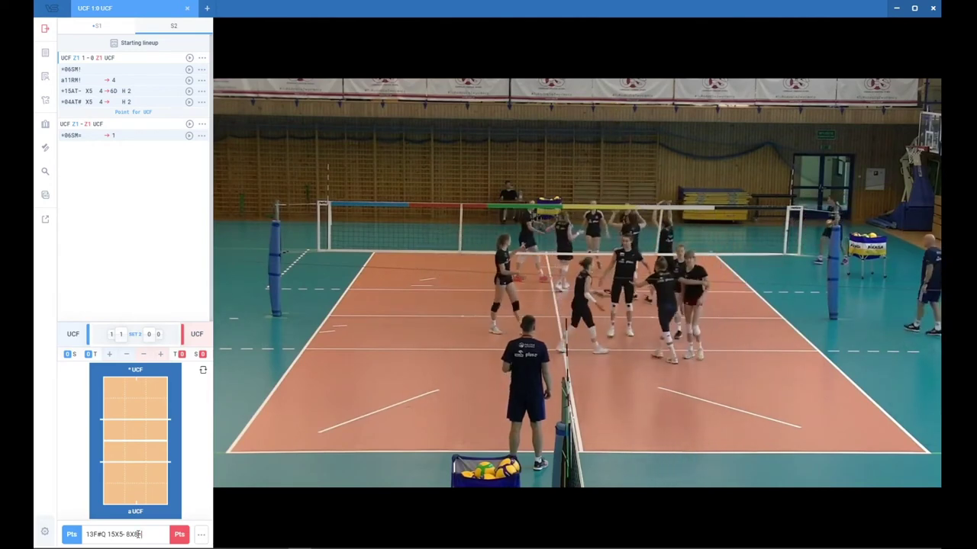
key(Return)
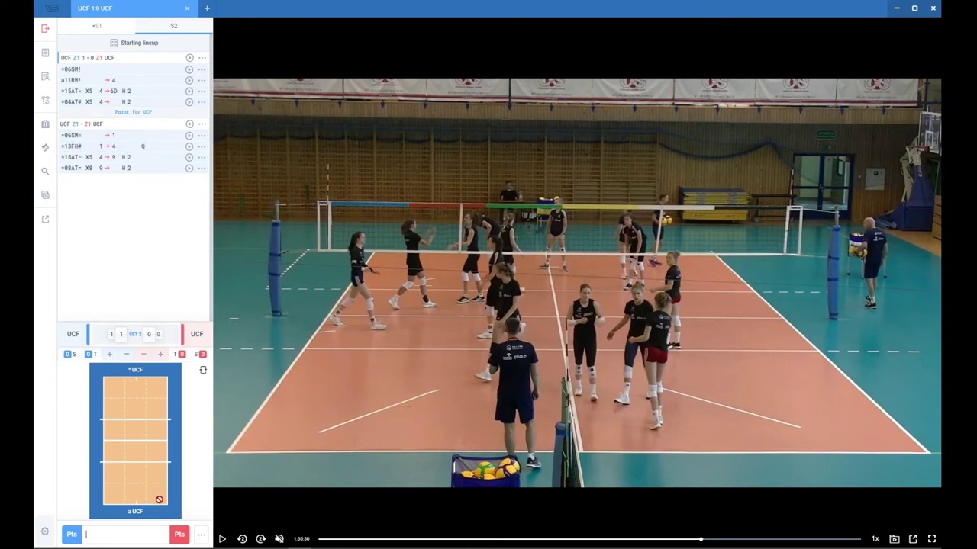
- Recall and re-commit the second rally, resume the video, and award UCF the point for 2:0
key(ctrl+z)
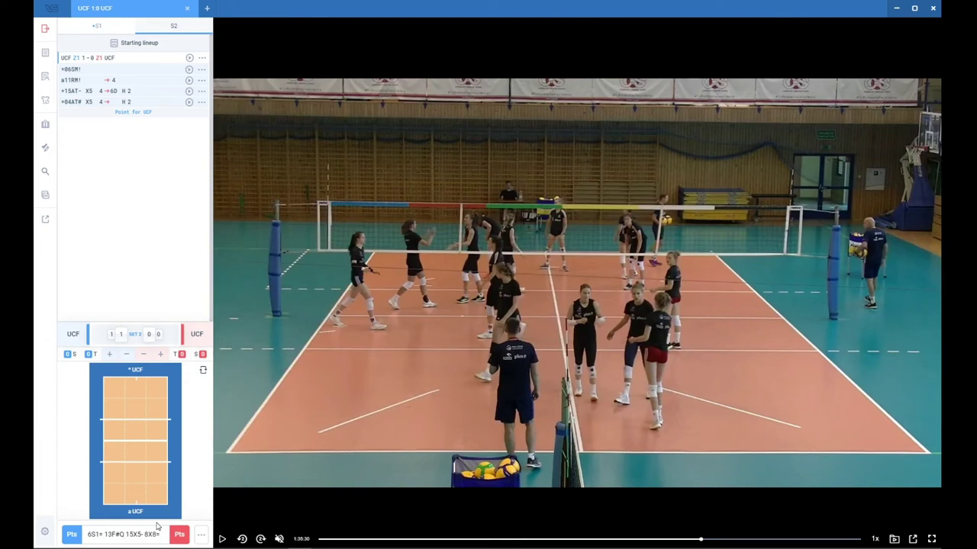
key(Return)
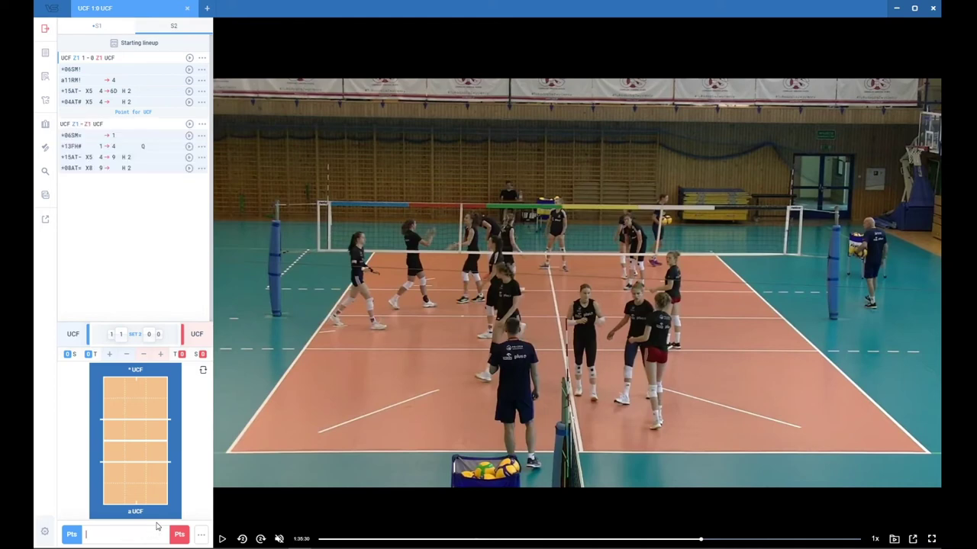
click(287, 442)
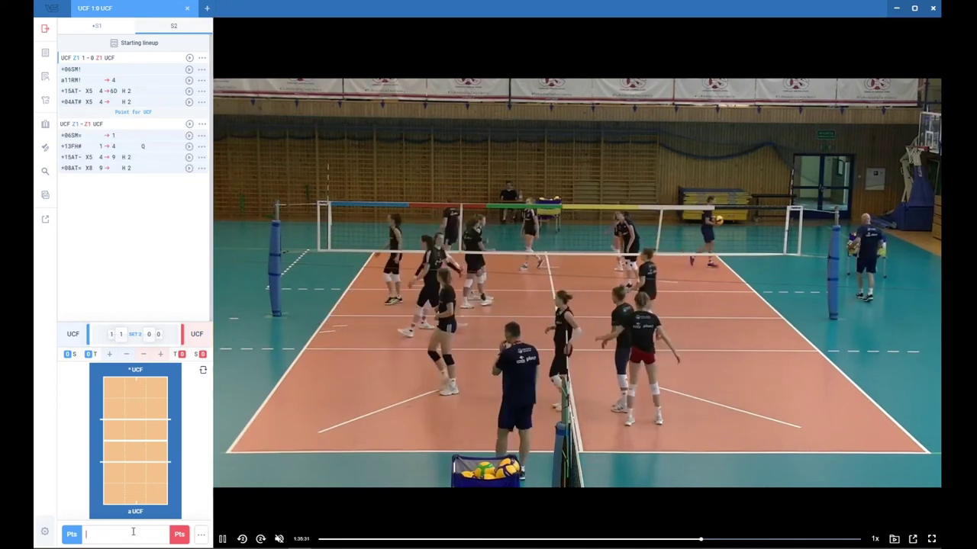
click(101, 538)
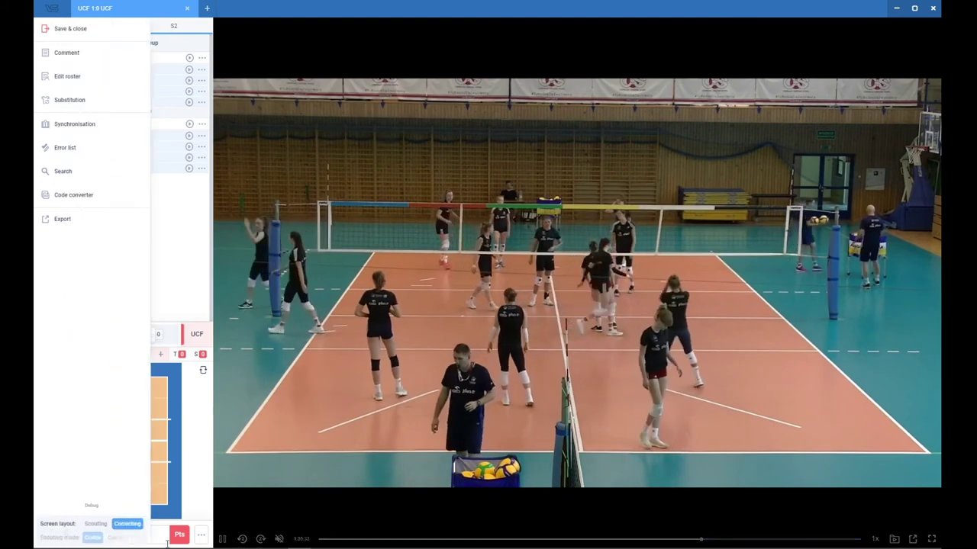
click(71, 534)
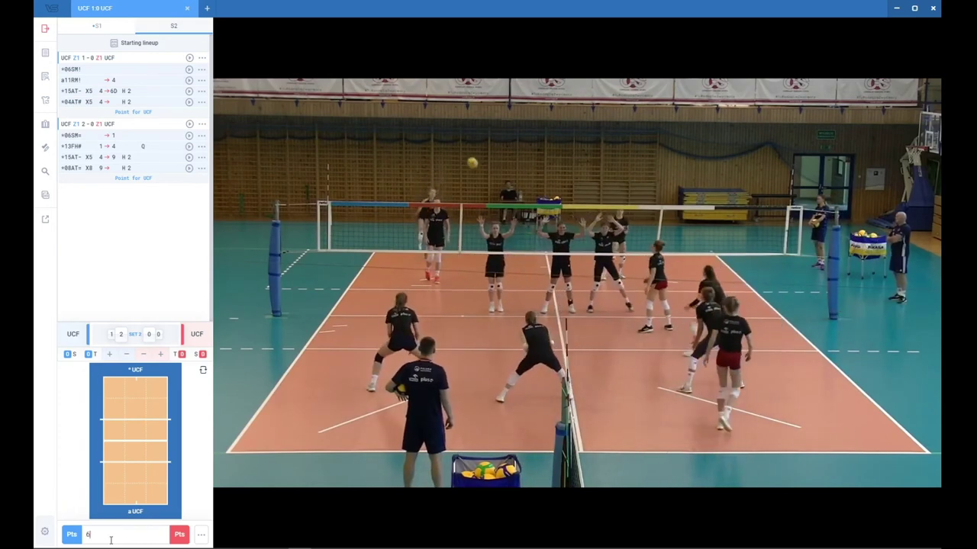
- Code the third rally as 6S.11! 16XP- 1P2- 16VP#, giving UCF the point for 3:0
text(6S.11)
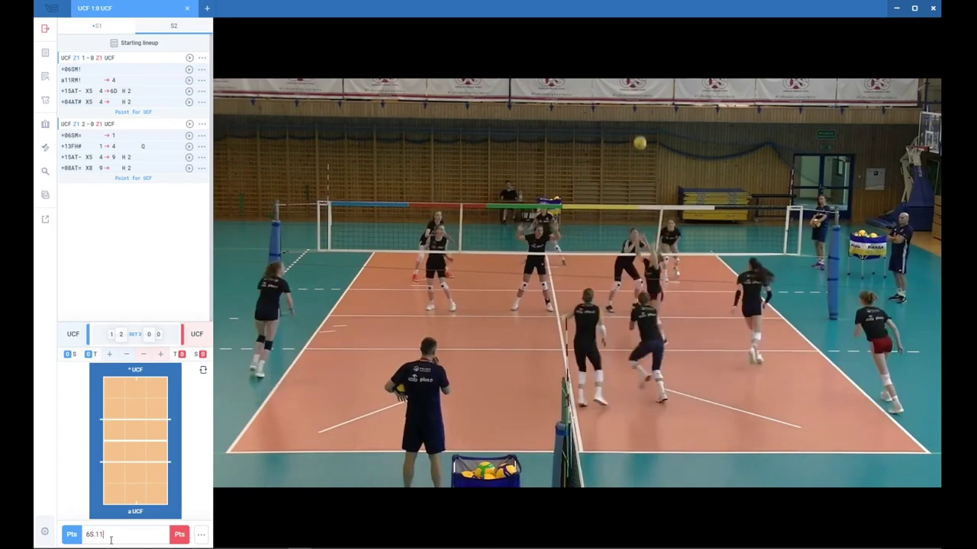
text(! 16)
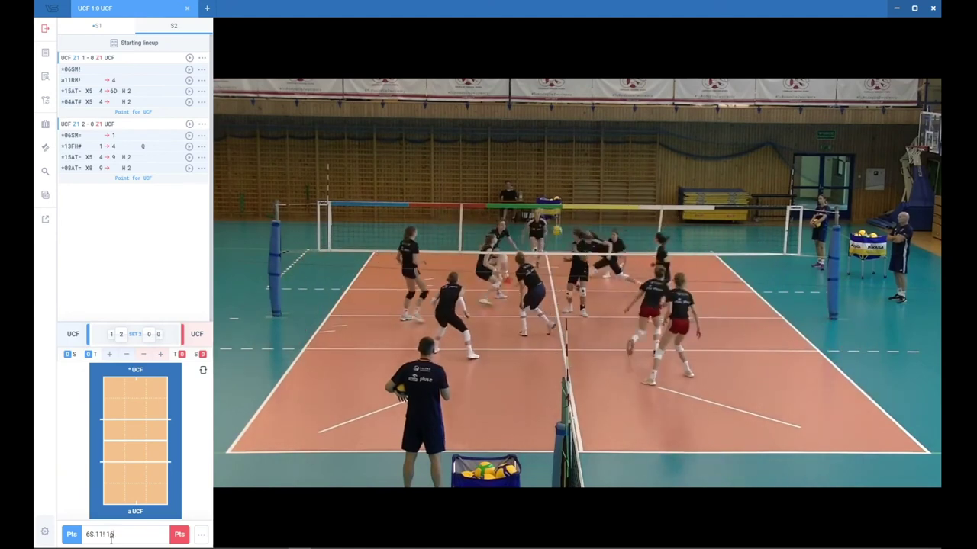
text(XP- 1P2-)
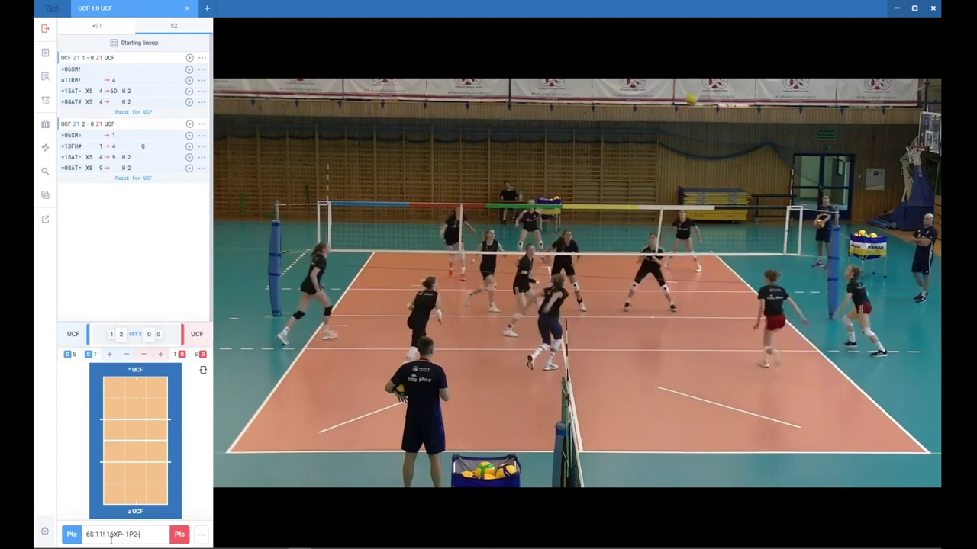
text( 16VP#)
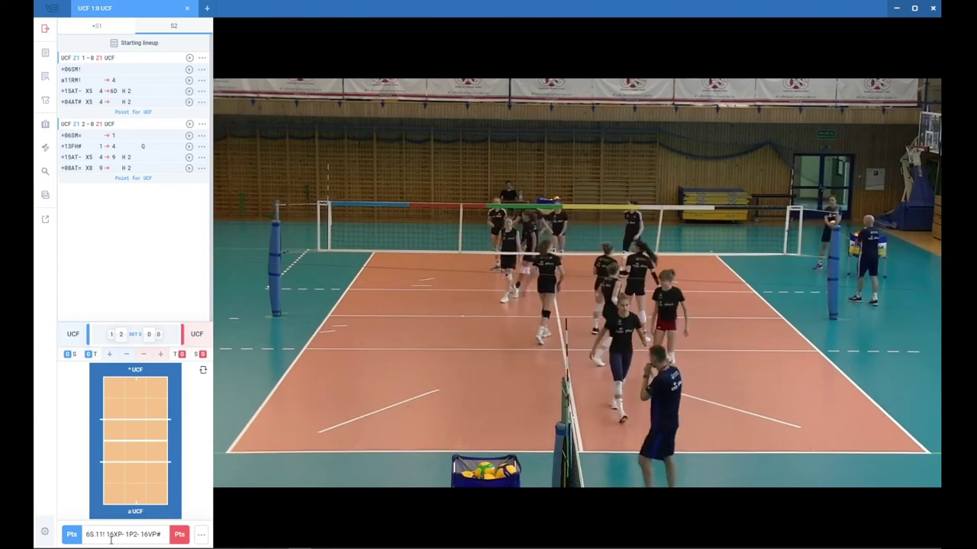
key(Return)
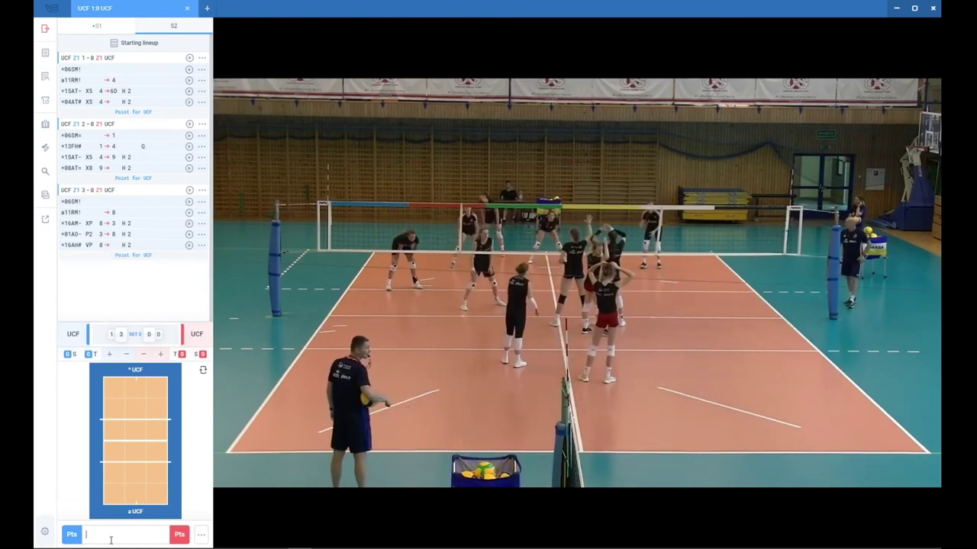
- Code the fourth rally as 16S.11+3X9#, then add its freeball, attack and block ending /.15#
text(16S.11+)
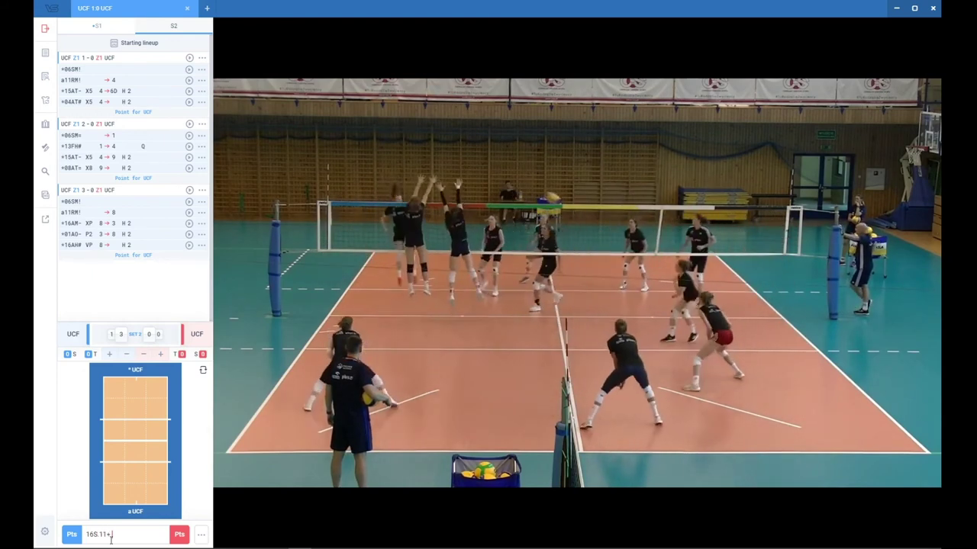
text(3X9)
text(#)
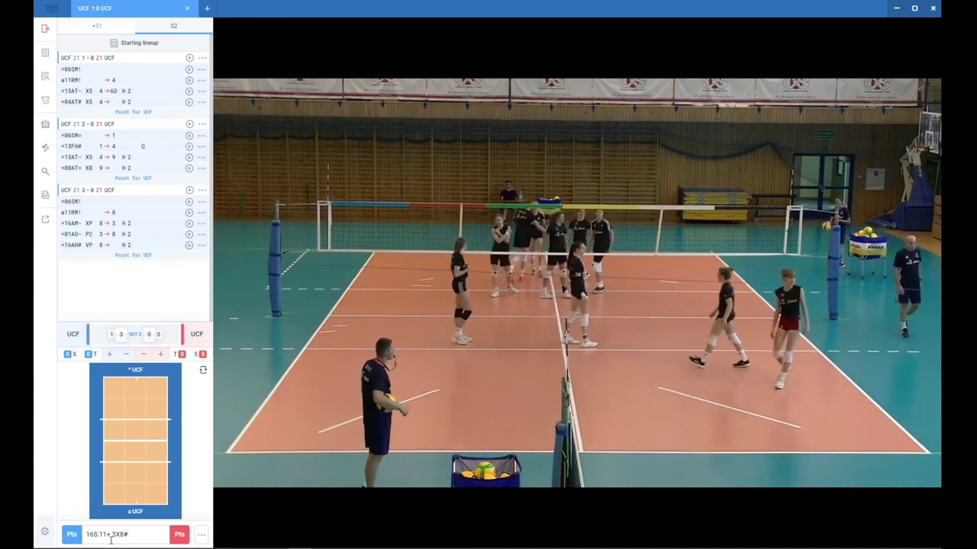
key(Return)
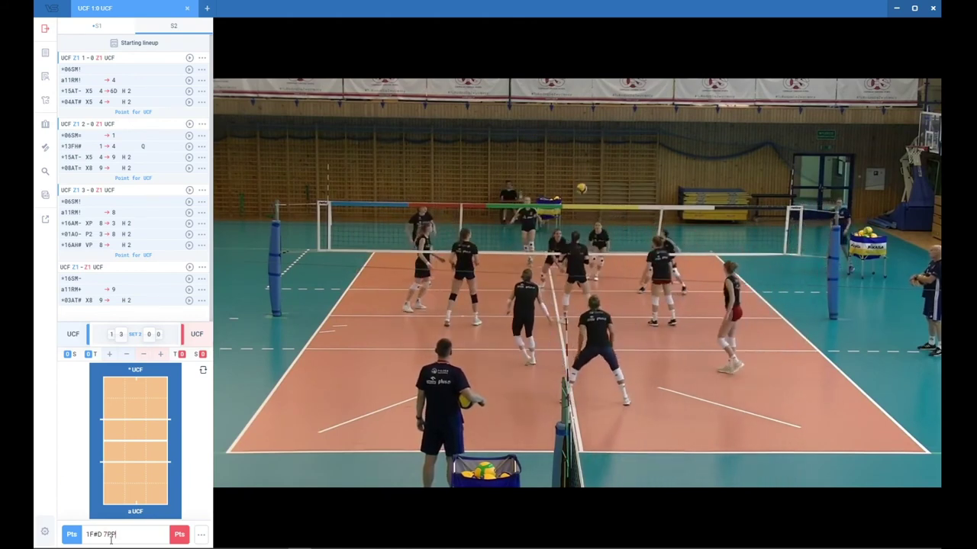
text(/)
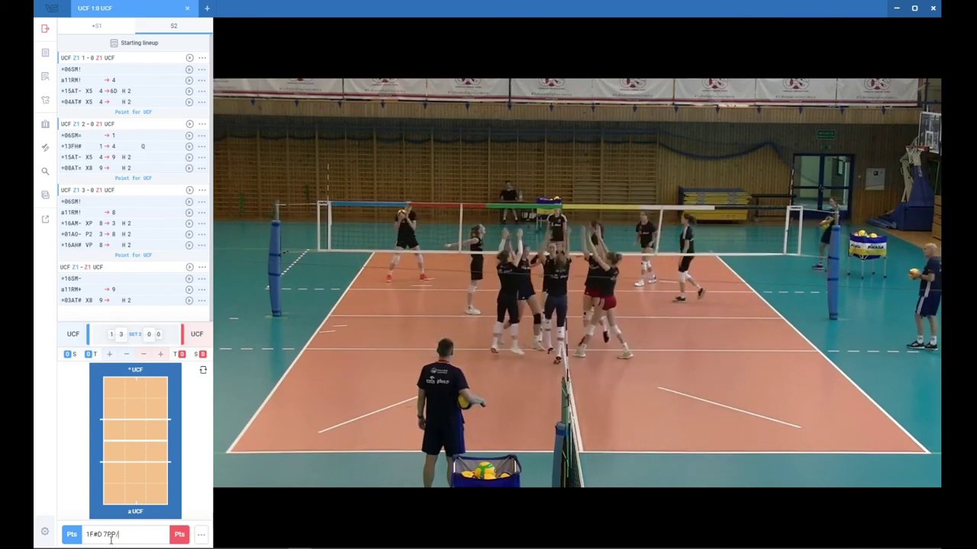
text(.1)
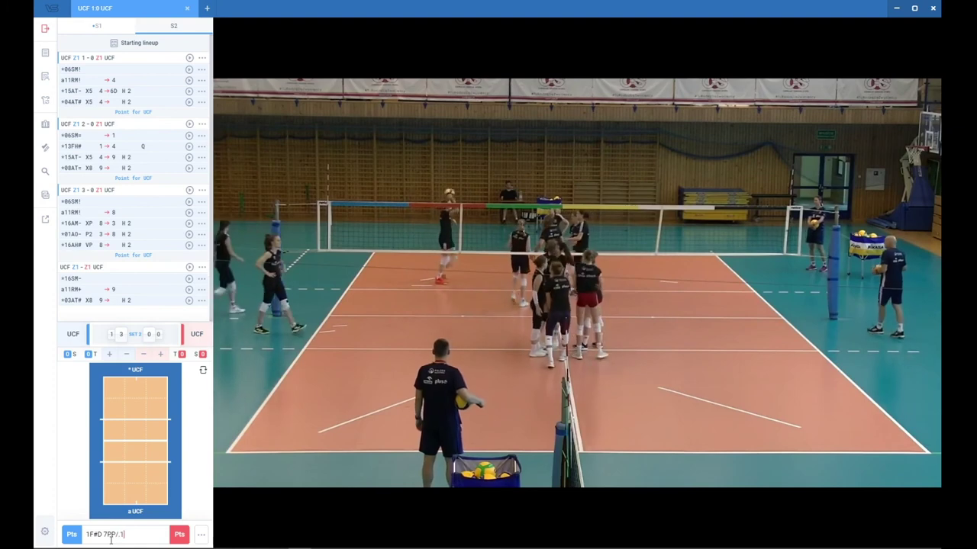
text(5#)
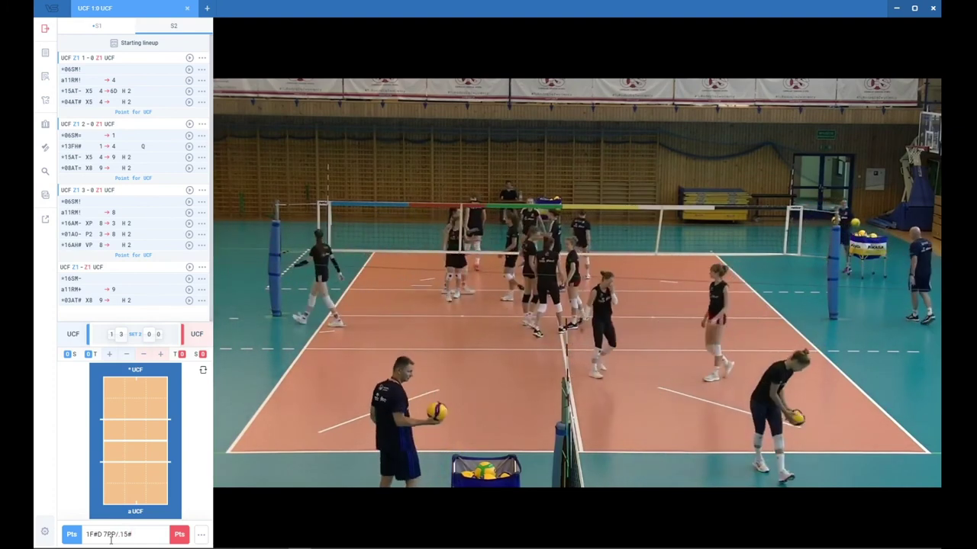
key(Return)
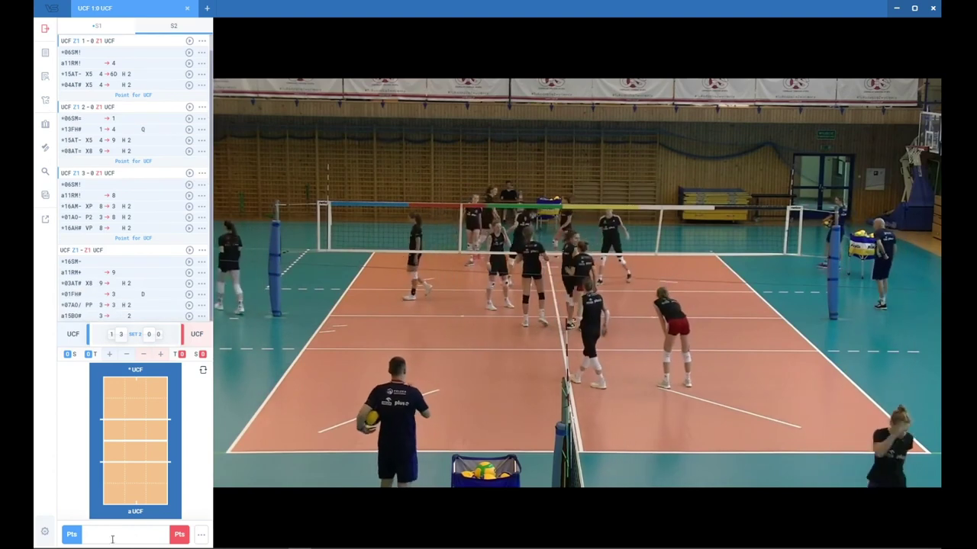
- Recall the fourth rally's codes with the video paused and recommit them with the freeball corrected
key(Up)
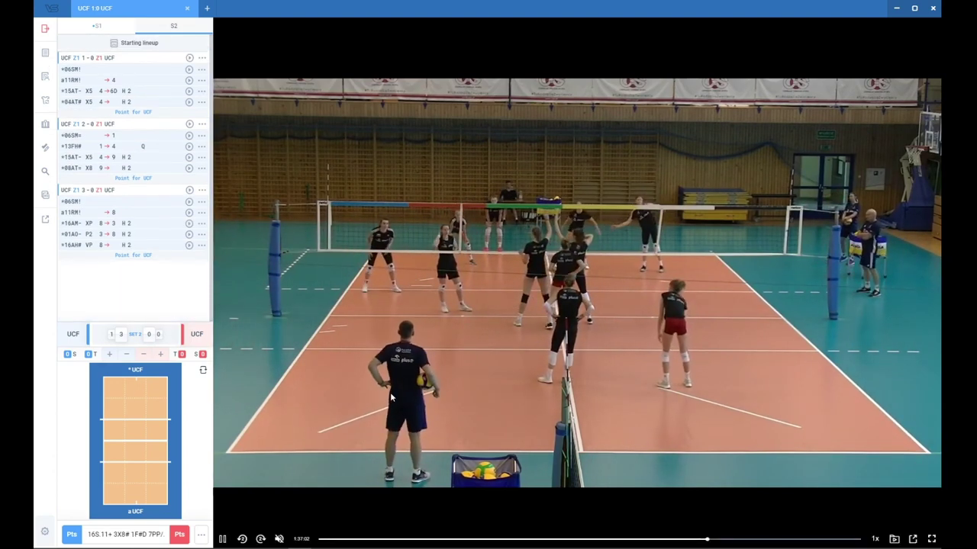
key(space)
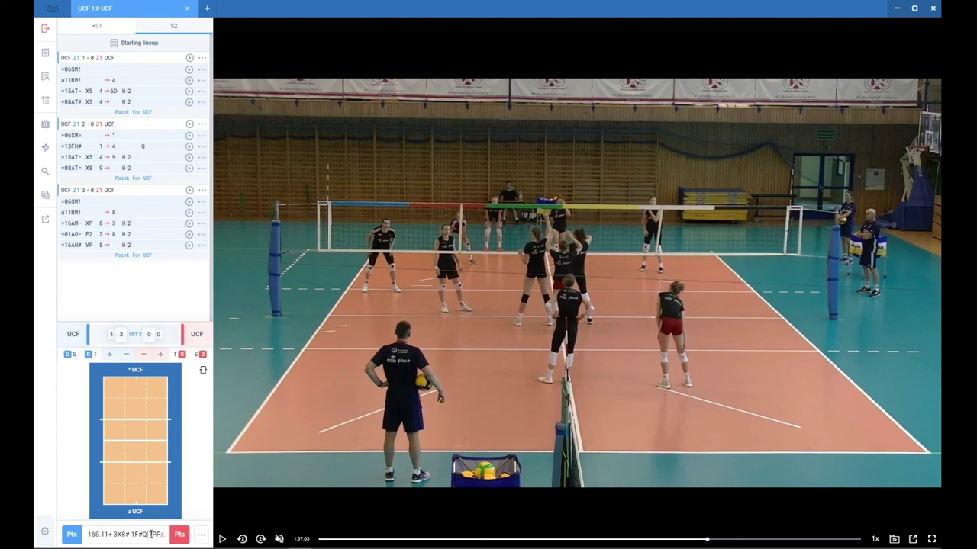
key(Return)
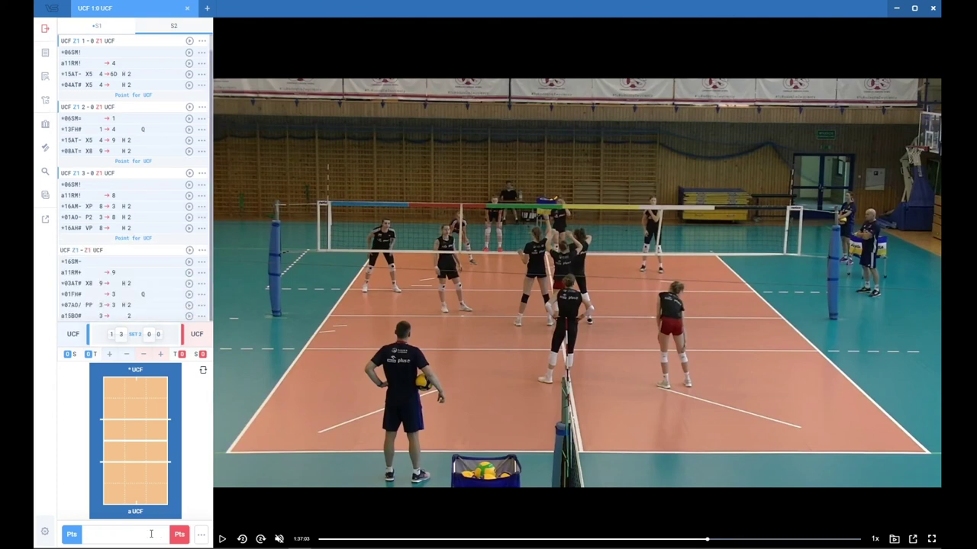